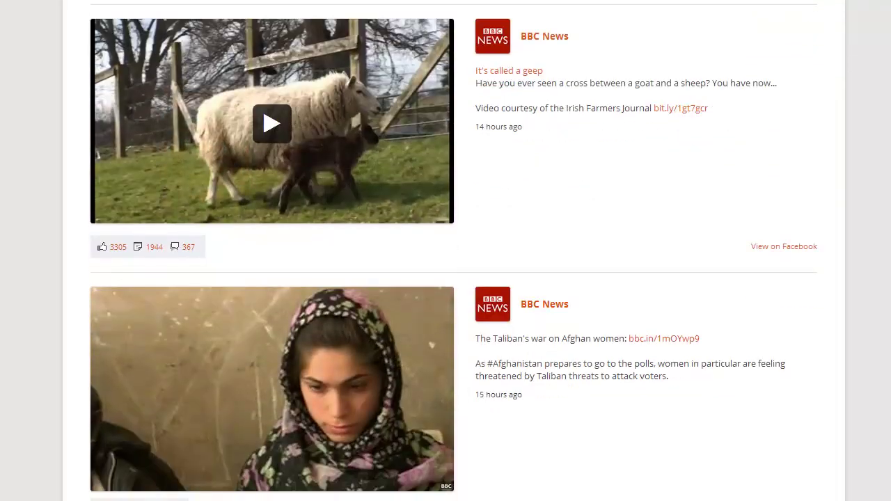
scroll(453, 251, "down", 7)
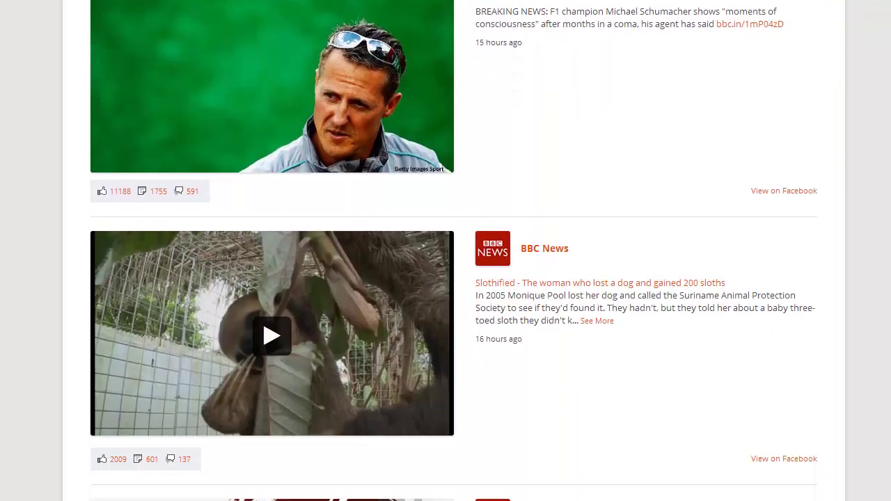
scroll(453, 251, "down", 2)
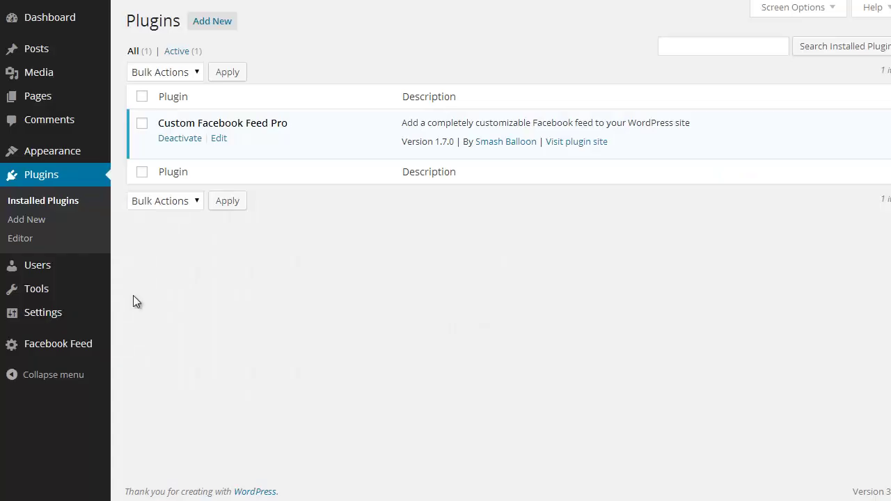
Step: Open the Facebook Feed plugin settings and consult the help on finding the Facebook Page ID
left_click(80, 352)
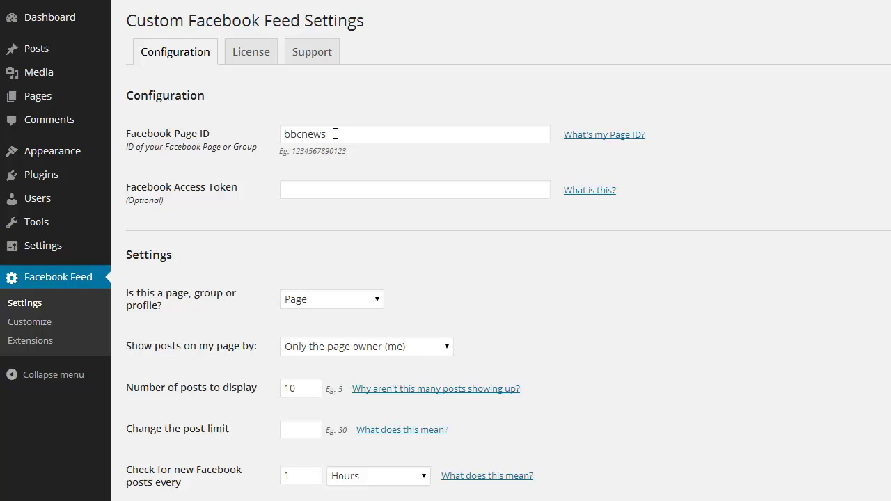
left_click(585, 136)
left_click(585, 136)
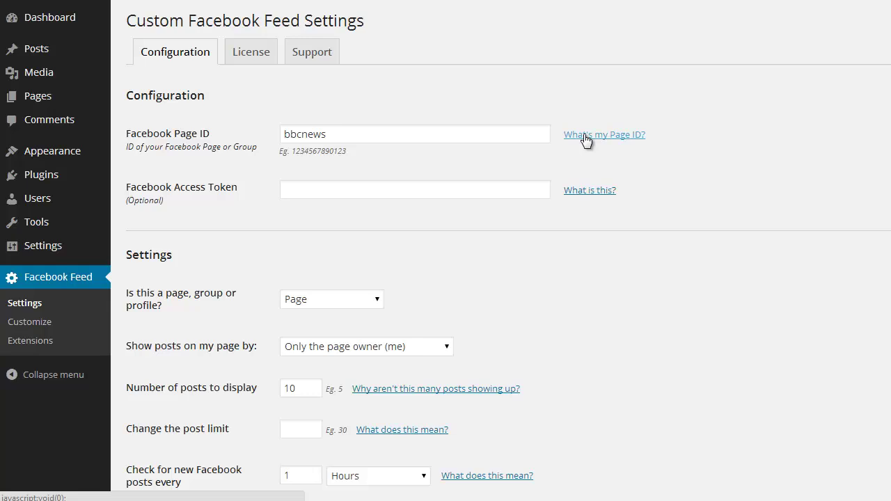
Step: Copy the [custom-facebook-feed] shortcode from the plugin settings into the body of the Home page and update the page
scroll(585, 140, "down", 5)
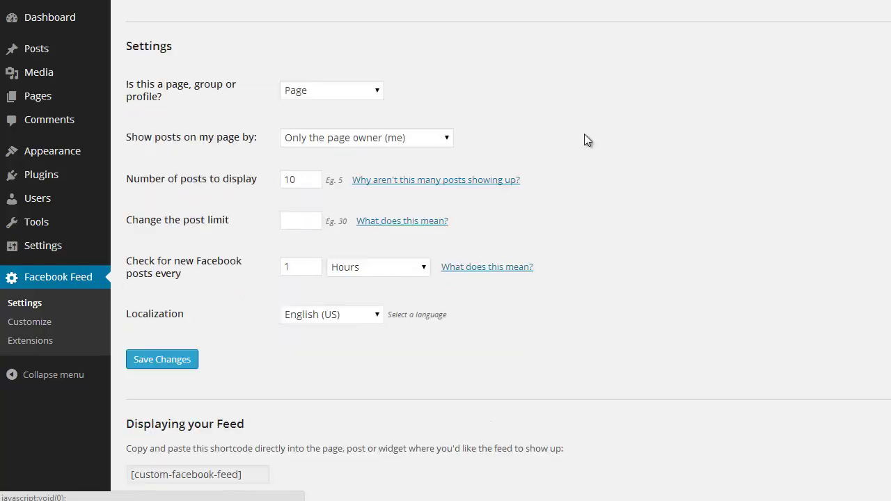
left_click(260, 324)
key("ctrl+c")
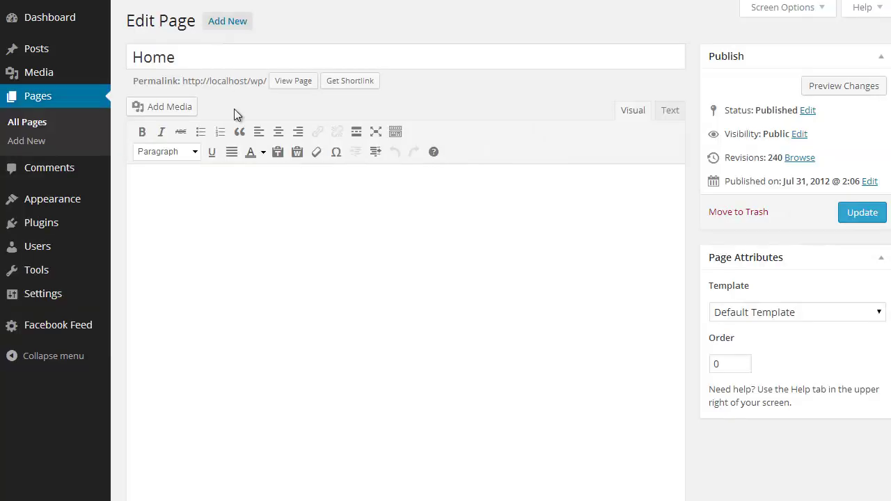
left_click(243, 202)
key("ctrl+v")
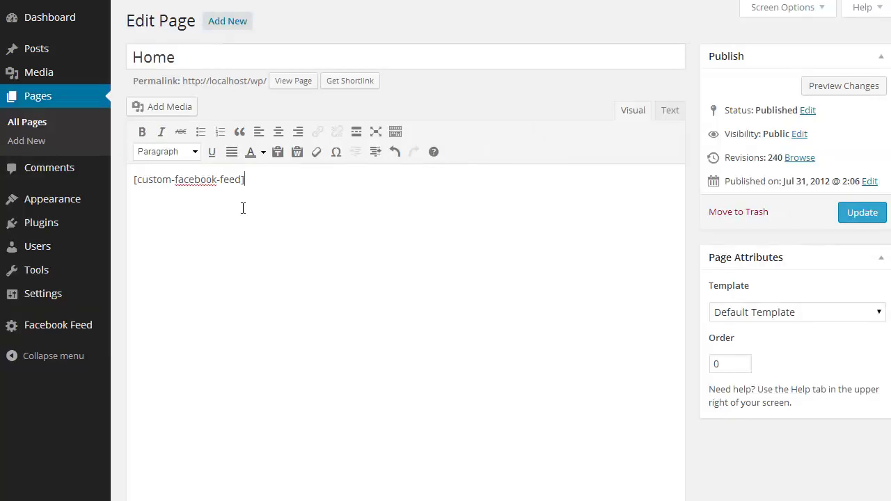
left_click(870, 221)
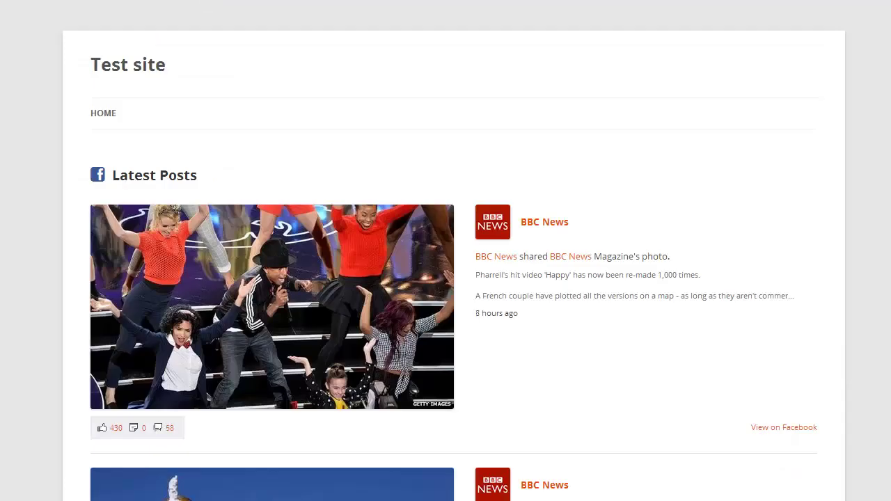
Step: Review the BBC News posts in the feed on the published Test site home page
mouse_move(879, 309)
left_mouse_down()
mouse_move(740, 302)
mouse_move(458, 315)
mouse_move(890, 315)
left_mouse_up()
scroll(215, 114, "down", 5)
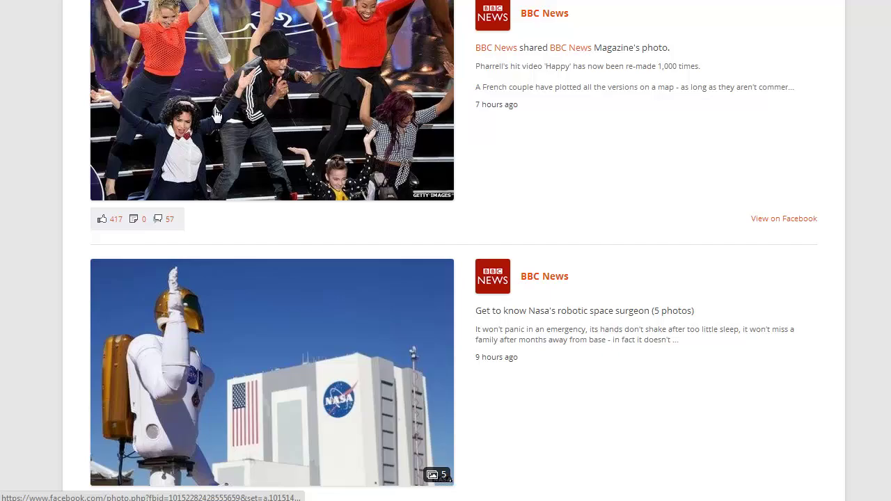
scroll(216, 115, "down", 13)
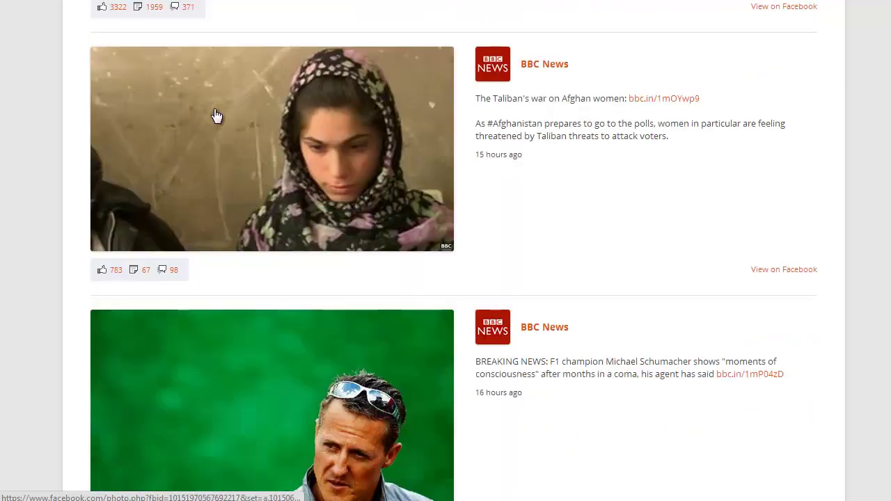
scroll(217, 115, "down", 12)
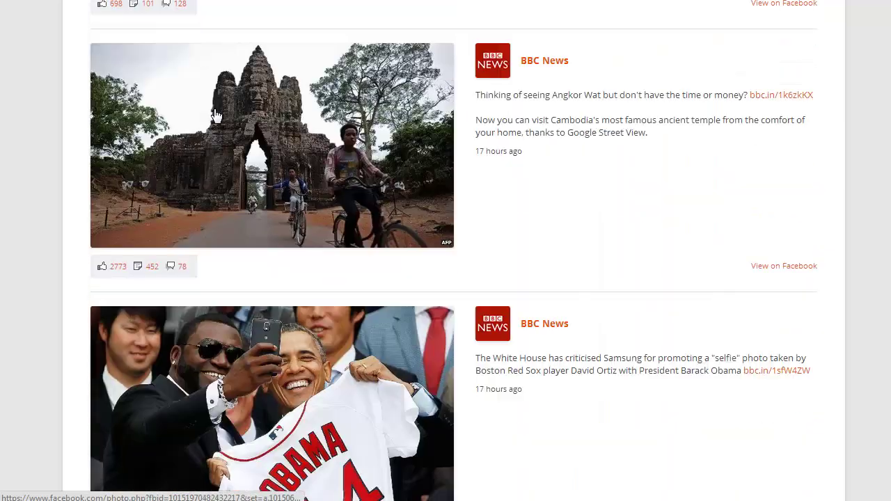
scroll(183, 259, "down", 4)
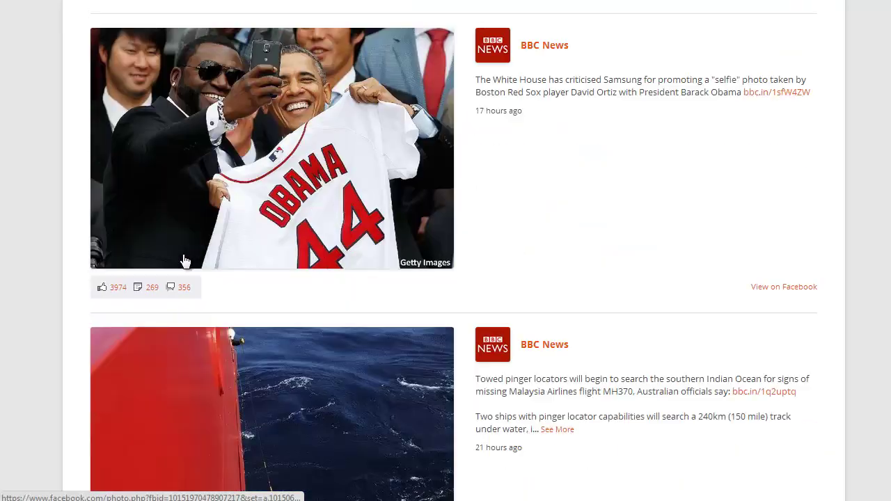
Step: Expand the comments of the White House selfie post, show its previous comments, and collapse them again
left_click(183, 291)
scroll(179, 230, "down", 2)
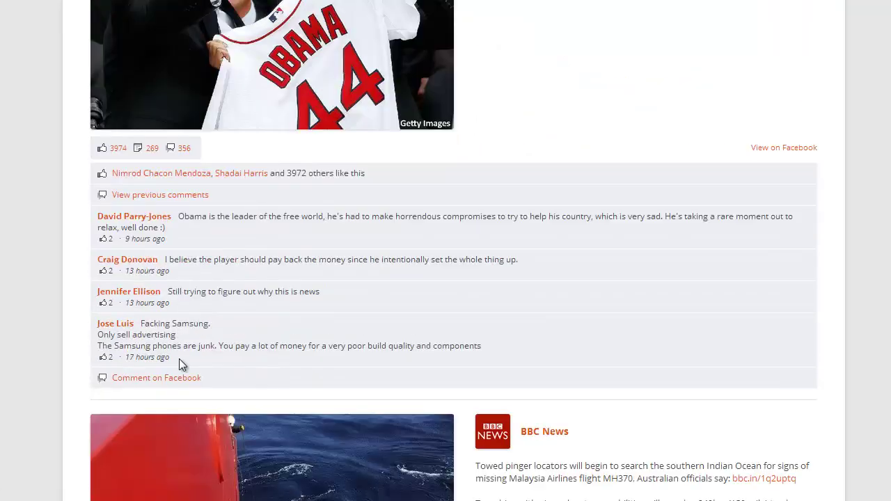
left_click(179, 198)
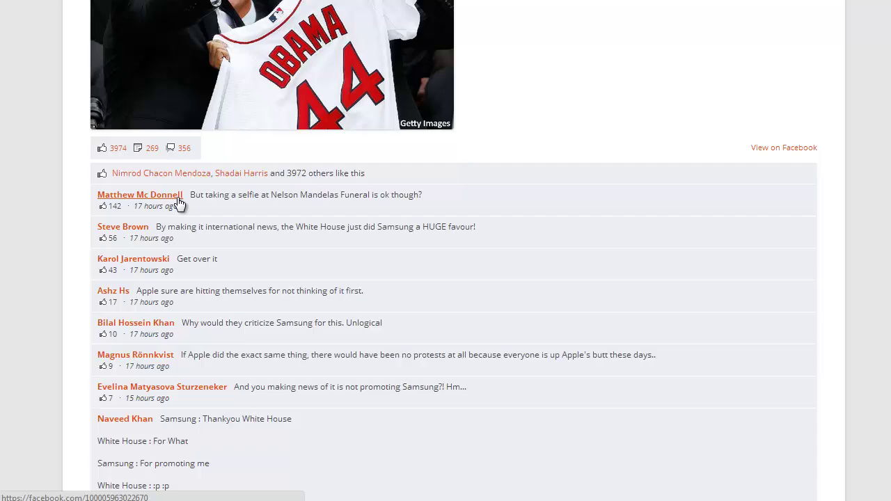
left_click(180, 156)
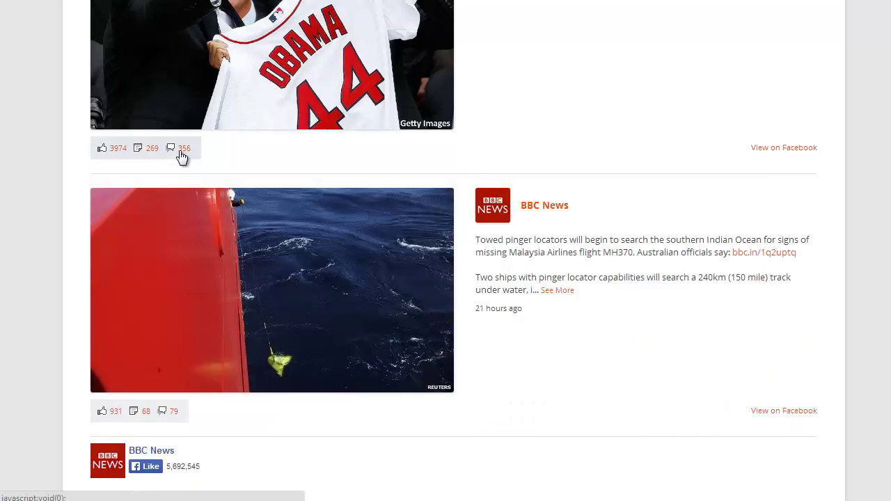
scroll(181, 158, "up", 6)
scroll(179, 158, "up", 11)
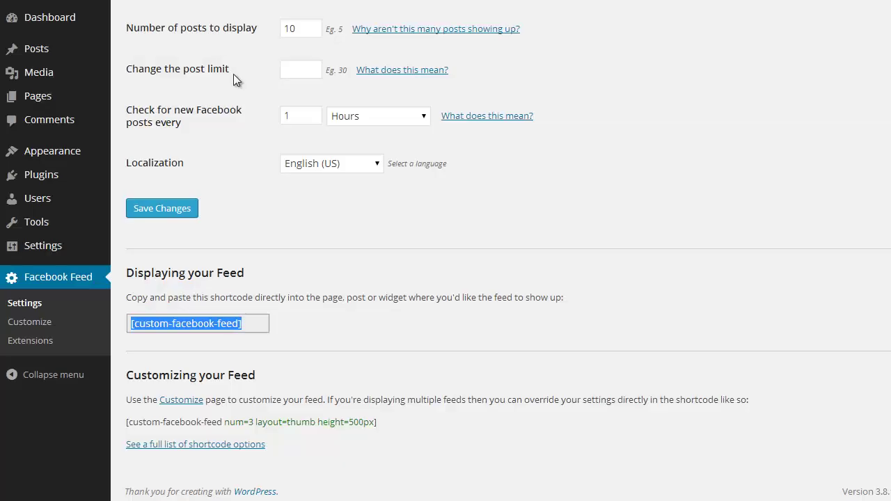
Step: Go back to the feed plugin settings and check the choices for whose posts are shown, leaving them as they are
scroll(223, 104, "up", 5)
scroll(221, 108, "down", 3)
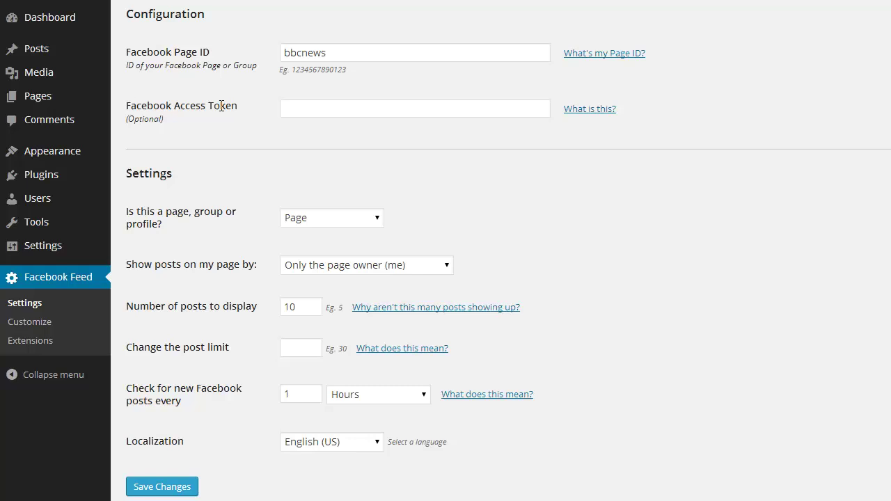
left_click(314, 130)
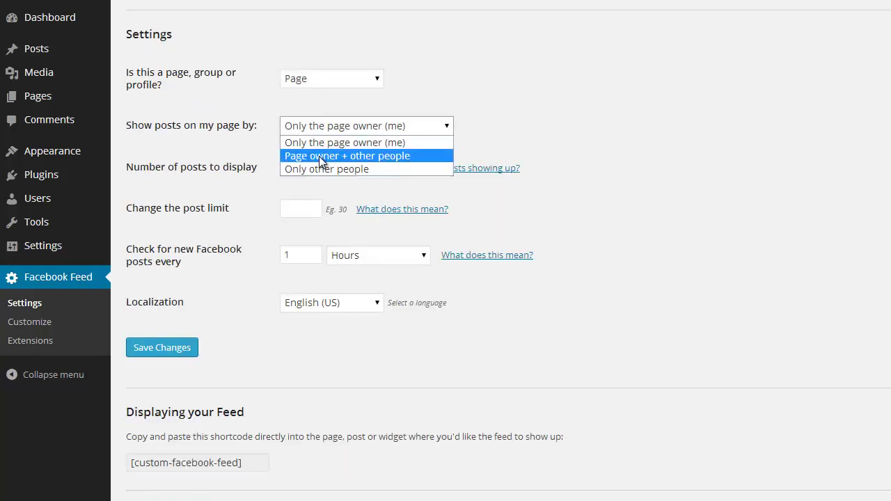
left_click(256, 145)
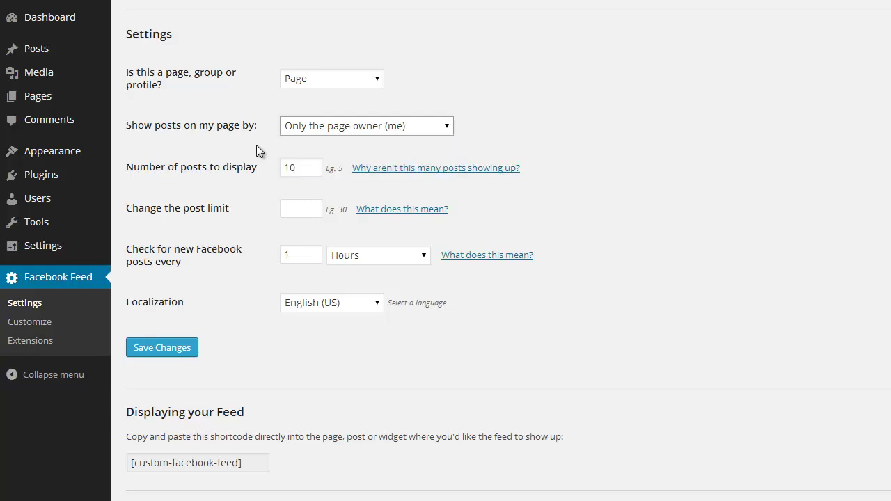
Step: Examine the number-of-posts setting and the available time units for checking for new Facebook posts
double_click(300, 166)
left_click(245, 184)
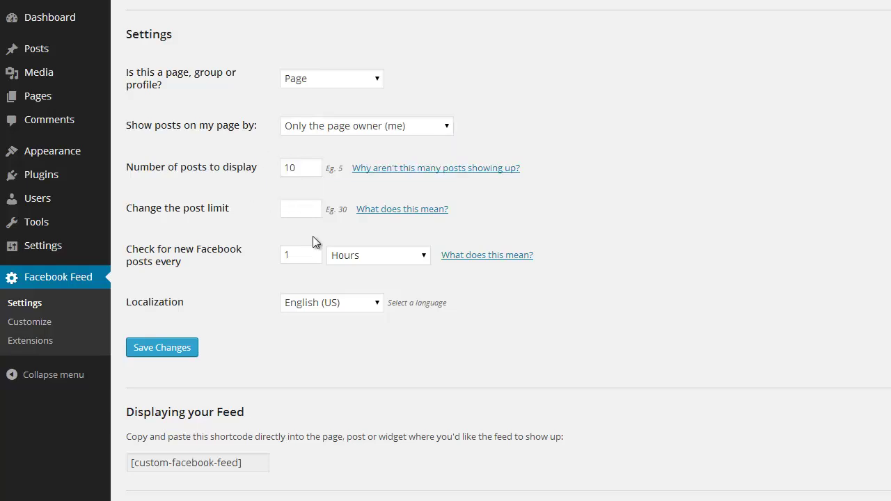
left_click(381, 260)
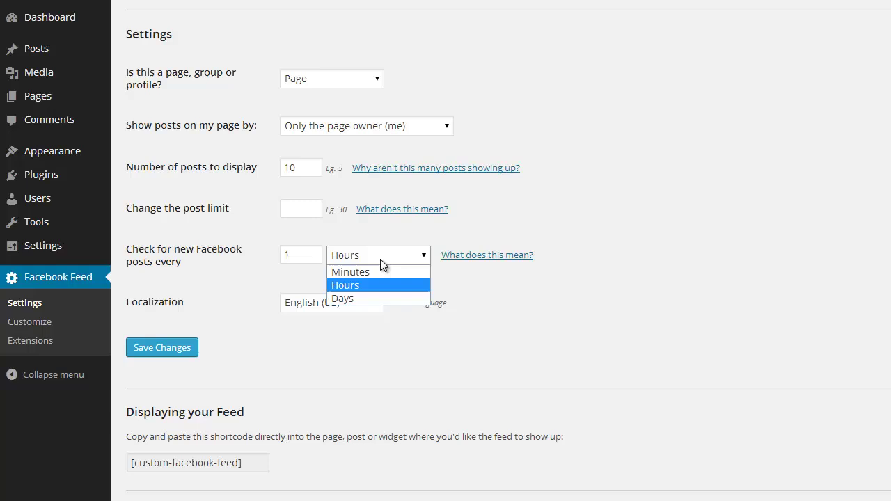
left_click(380, 259)
scroll(380, 260, "up", 1)
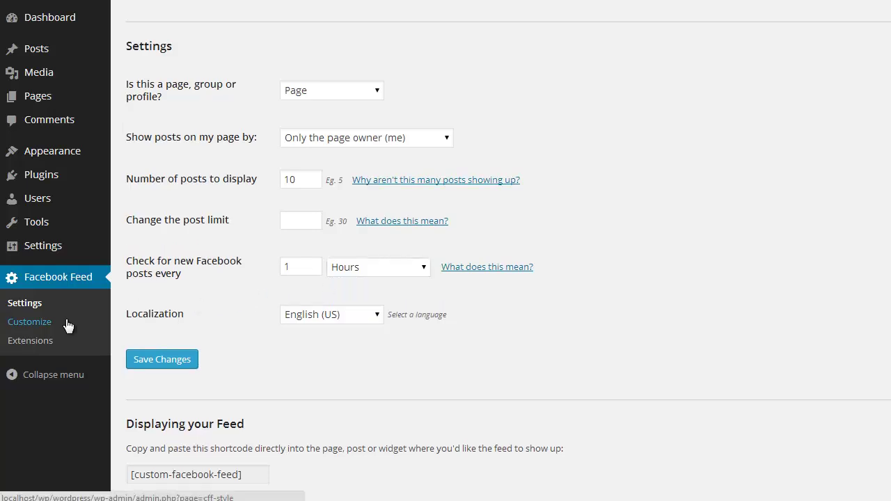
Step: Open the feed's Customize page and examine the general sizing, post type and string filter options
left_click(66, 321)
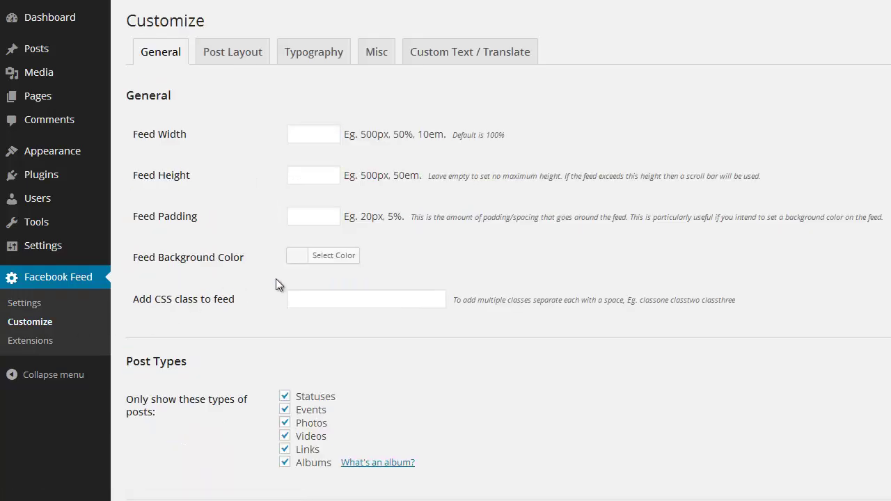
scroll(276, 280, "down", 2)
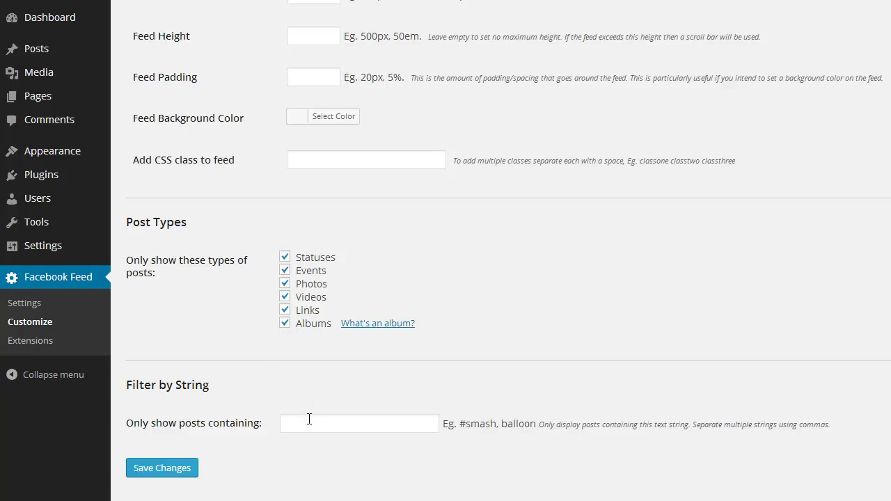
scroll(309, 422, "up", 2)
Step: Examine the Post Layout options, including the layout styles and which elements to include in posts
left_click(236, 57)
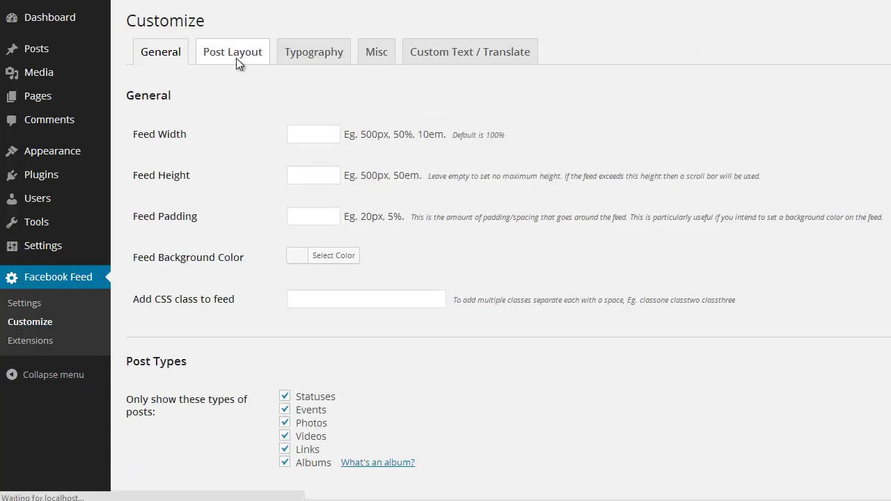
scroll(249, 105, "down", 3)
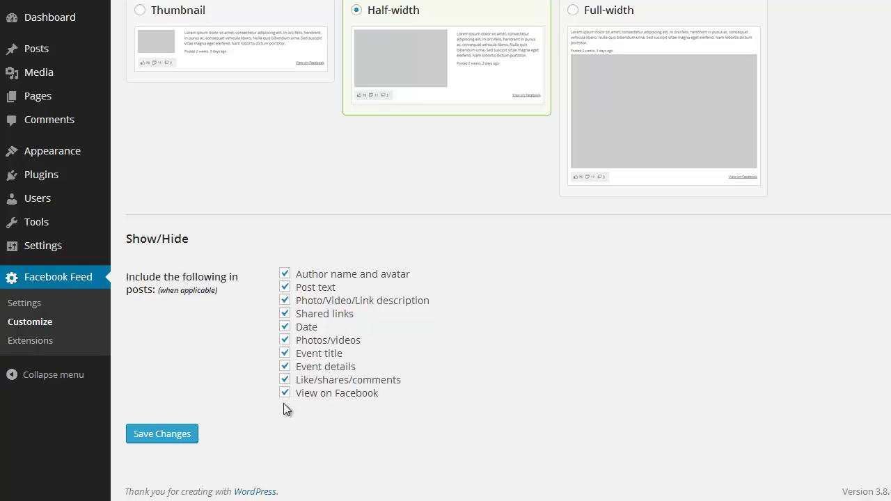
scroll(284, 404, "up", 2)
Step: Examine the Typography options for the feed header, post author and post text
left_click(338, 55)
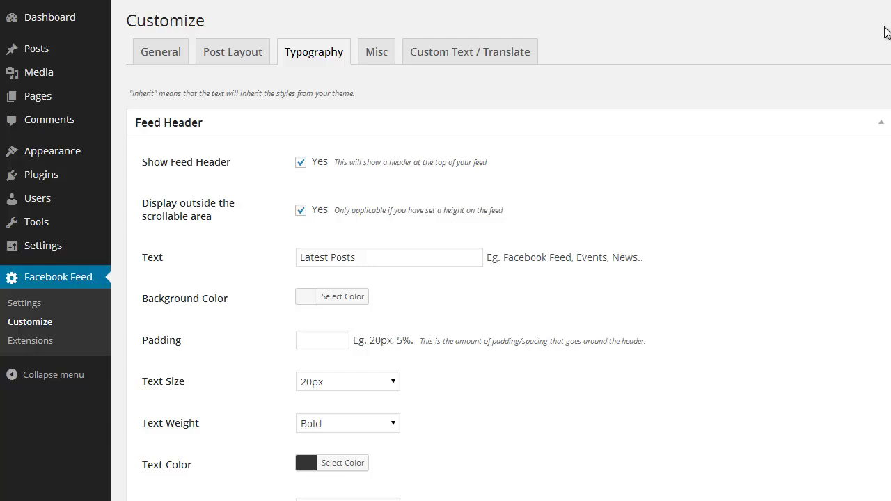
scroll(304, 322, "down", 2)
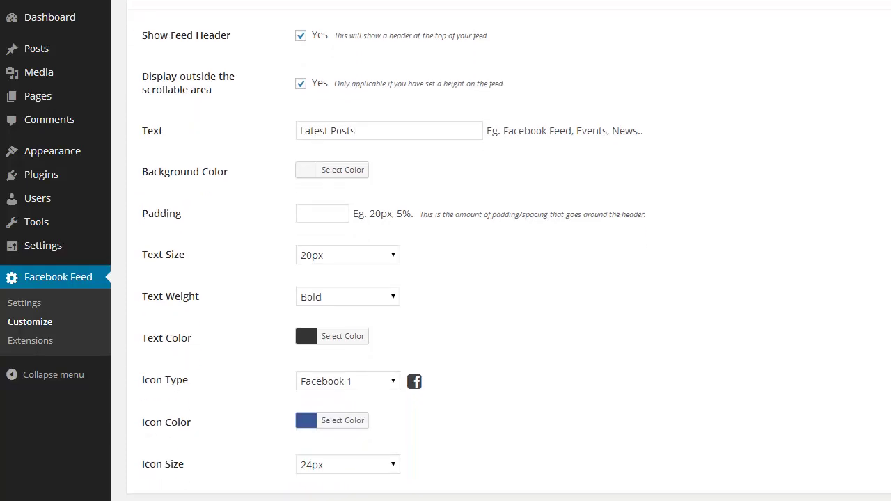
scroll(304, 318, "down", 5)
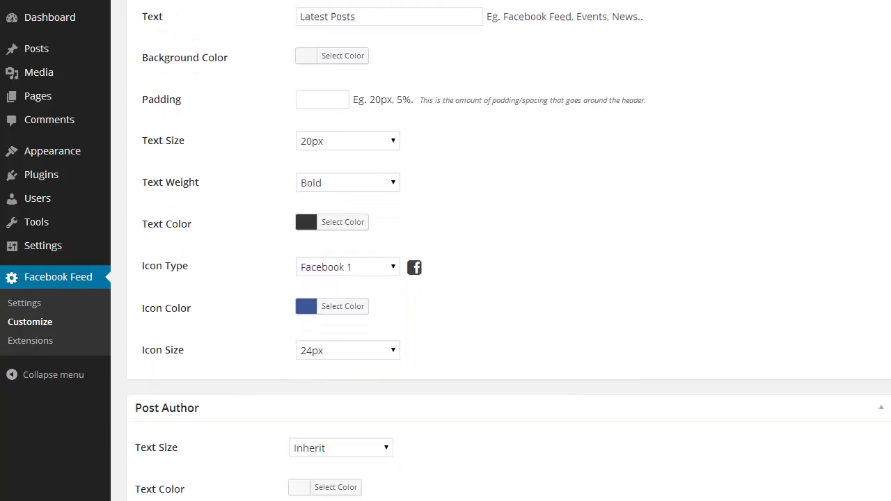
scroll(603, 187, "down", 3)
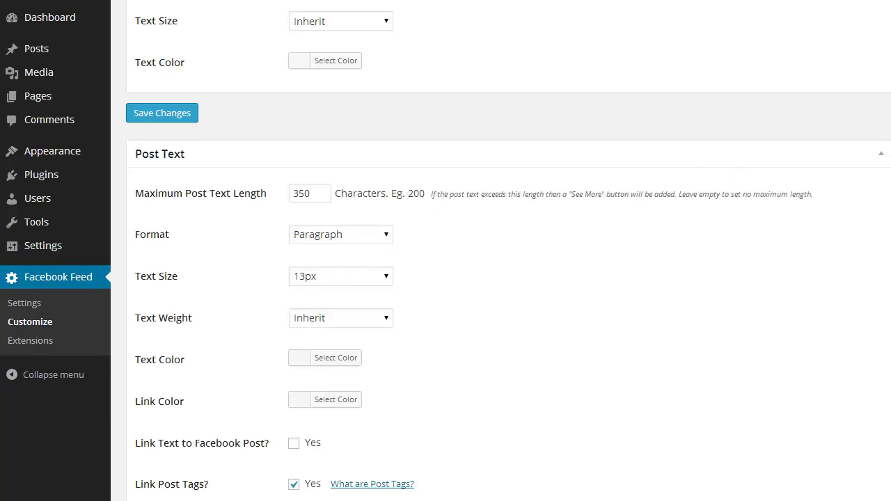
scroll(890, 293, "down", 12)
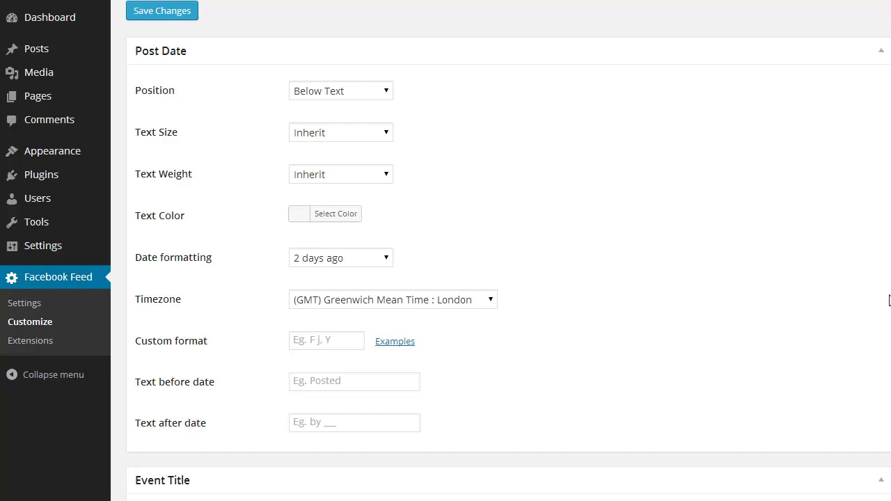
Step: Check the available post date formats and the typography options for event titles, event details and the Facebook link
left_click(382, 257)
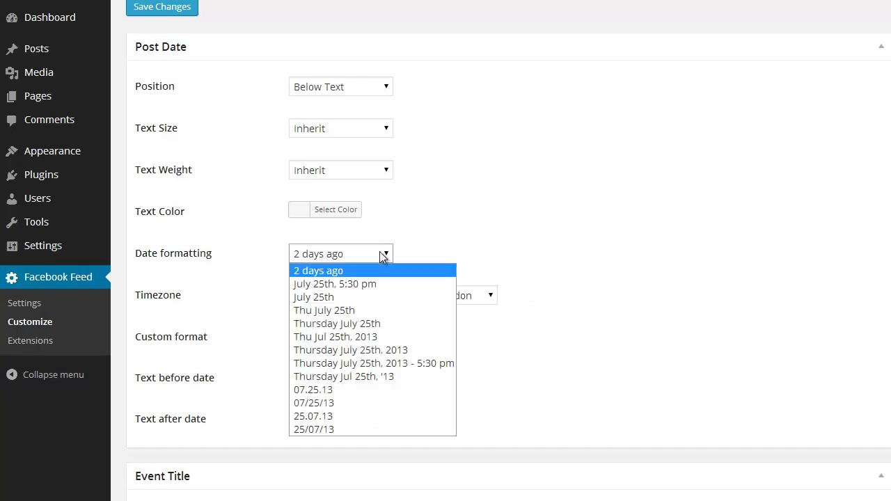
scroll(383, 257, "down", 7)
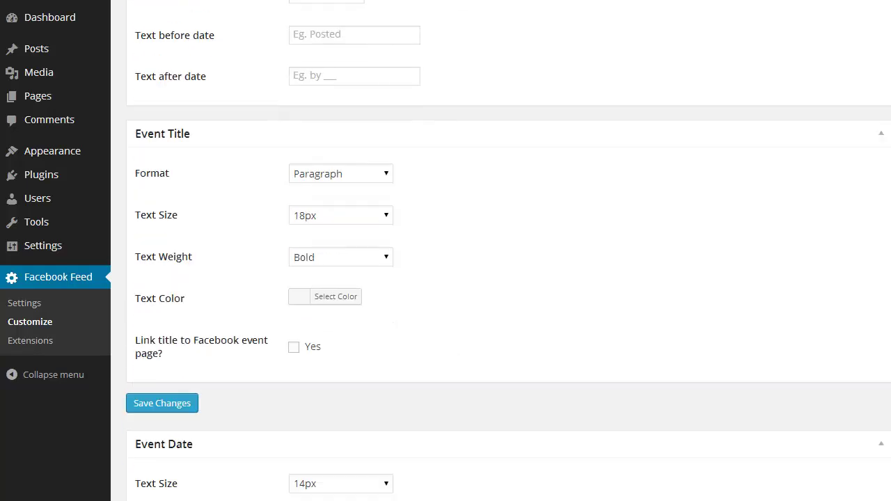
scroll(383, 257, "down", 9)
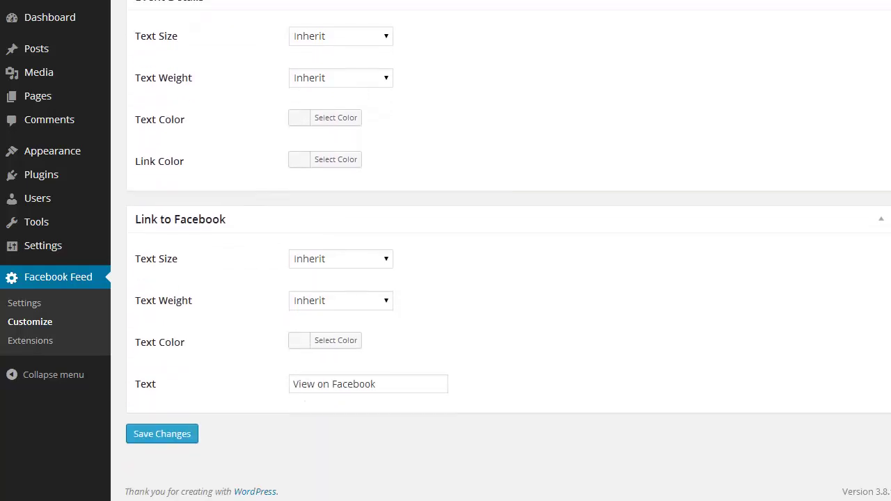
Step: Examine the Misc customization options, including the Like Box, Custom CSS, Custom JavaScript, Video and Separating Line settings
scroll(382, 257, "up", 20)
left_click(386, 56)
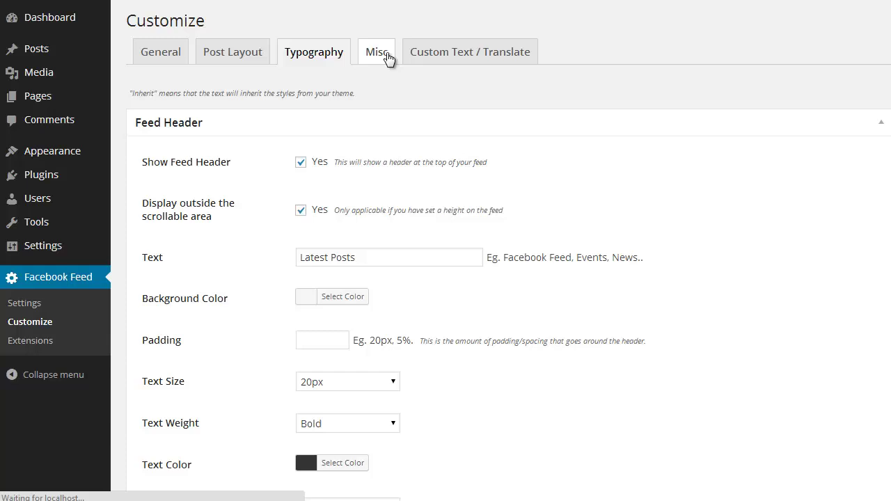
scroll(304, 189, "down", 3)
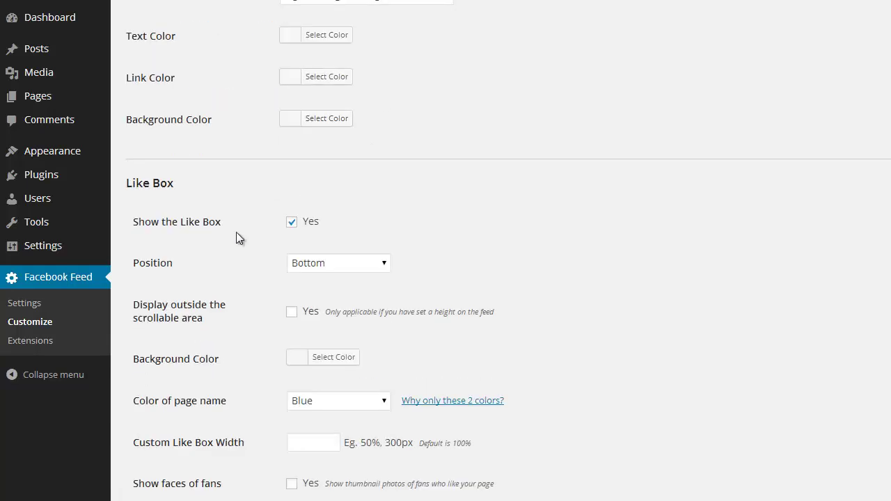
scroll(245, 268, "down", 1)
scroll(245, 268, "down", 6)
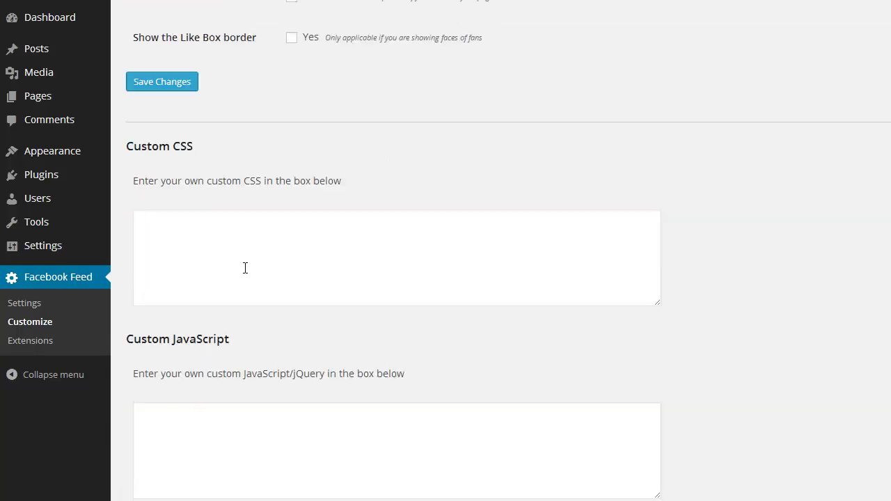
scroll(245, 269, "down", 6)
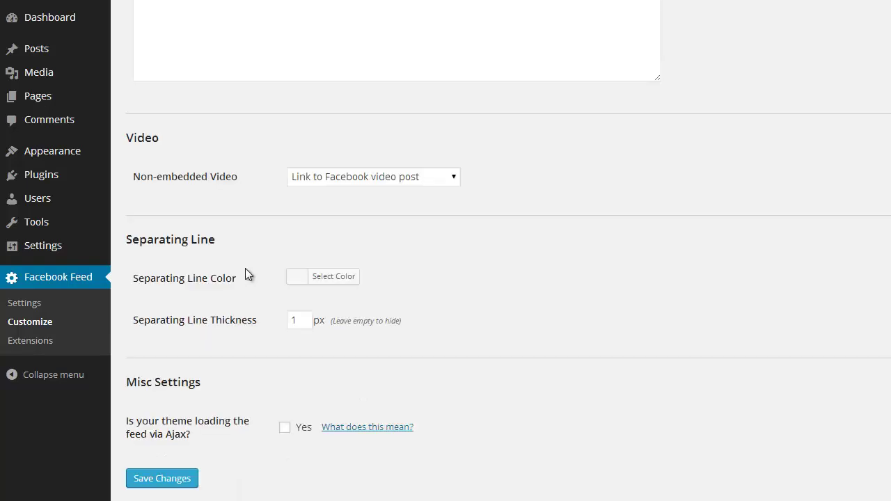
Step: Examine the Custom Text / Translate options, down to the date wording fields
scroll(245, 268, "up", 15)
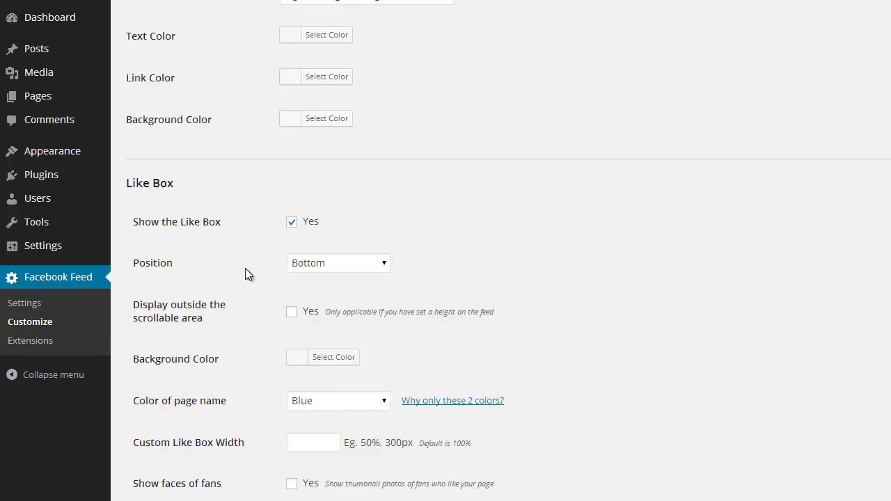
left_click(427, 62)
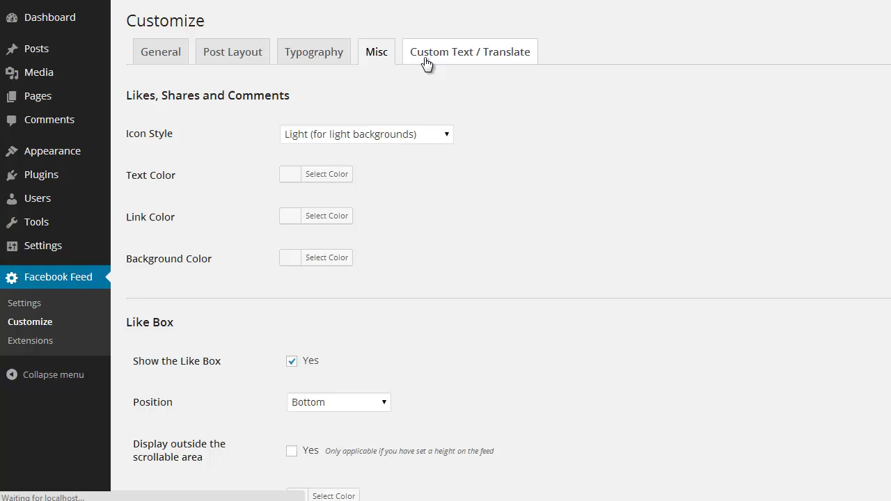
scroll(416, 159, "down", 6)
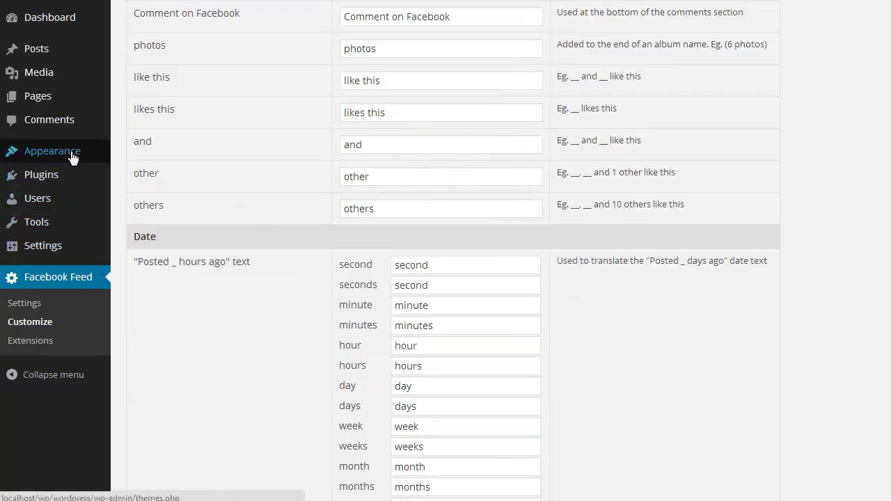
Step: Add a Text widget to the Main Sidebar containing [custom-facebook-feed id="thekooksofficial" height=400px type=events layout=full headertext="Upcoming Events" bgcolor=eee headericon=ticket facebooklinktext='View Event']
mouse_move(73, 157)
left_click(134, 195)
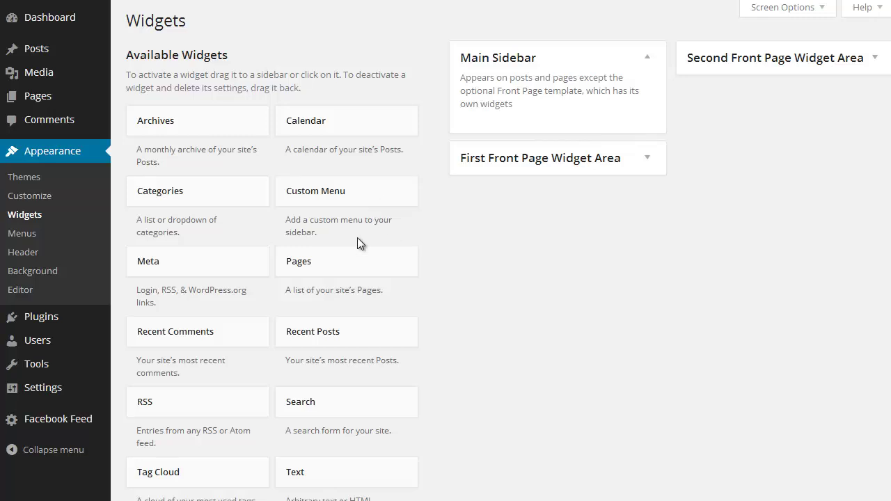
left_click_drag(353, 479, 564, 143)
left_click(562, 241)
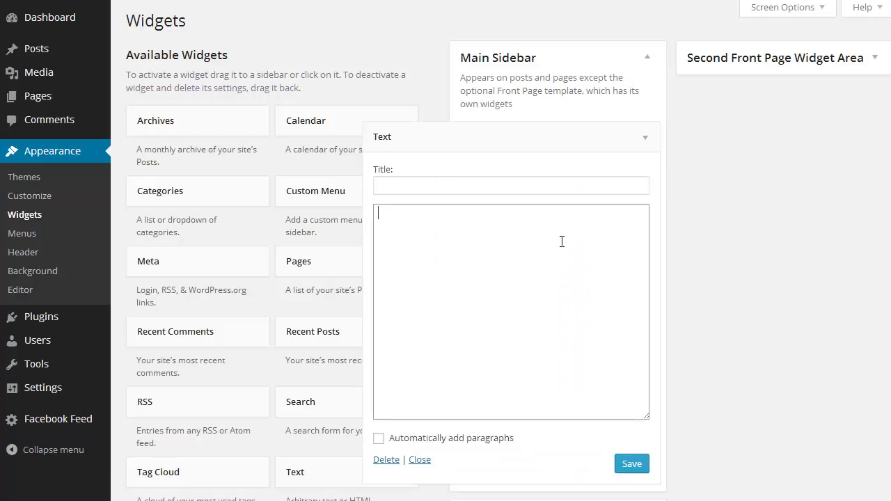
type("[custom-facebook-feed id=\"thekooksofficial\" height=400px type=events layout=full headertext=\"Upcoming Events\" bgcolor=eeee headericon=ticket facebooklinktext=\"View Event\"]")
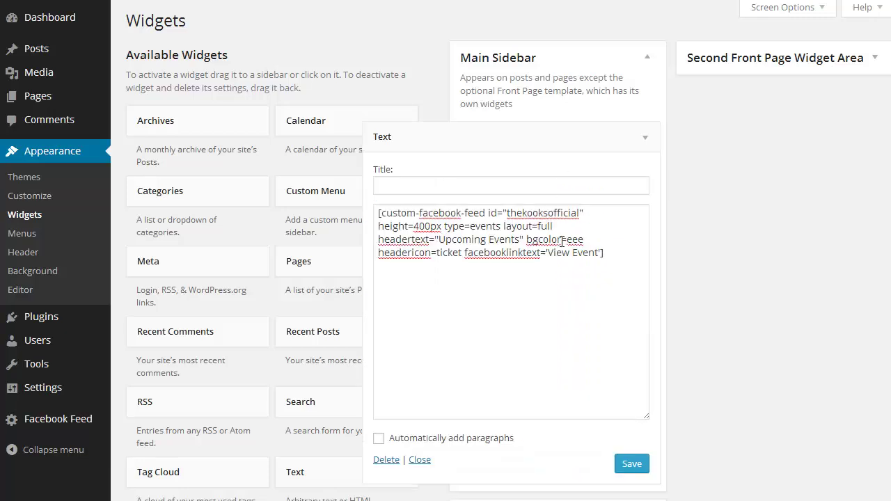
Step: Examine the id, type and layout attributes in the widget's shortcode and the available options in the WordPress Plugin Shortcode Reference
double_click(534, 213)
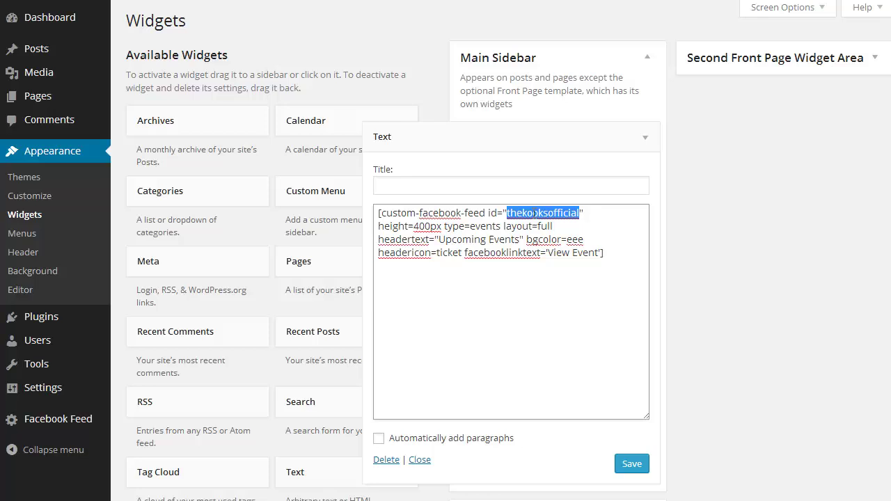
double_click(482, 227)
double_click(546, 226)
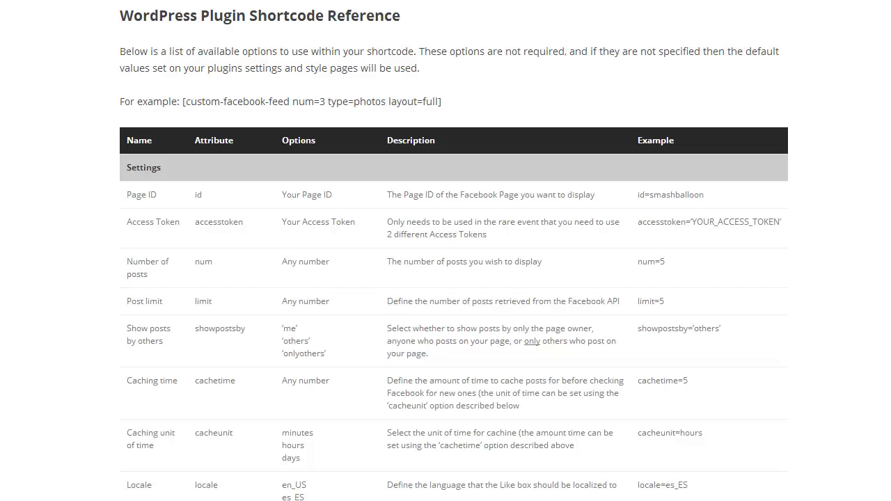
scroll(454, 256, "down", 10)
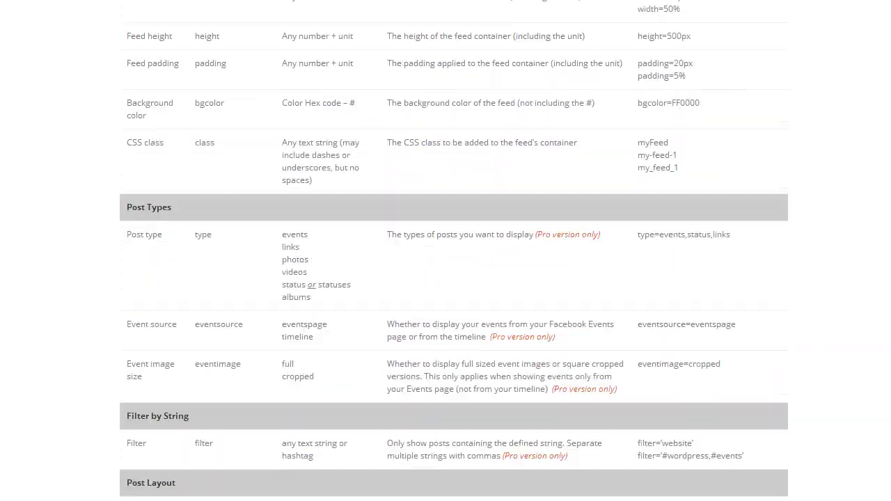
scroll(454, 256, "down", 20)
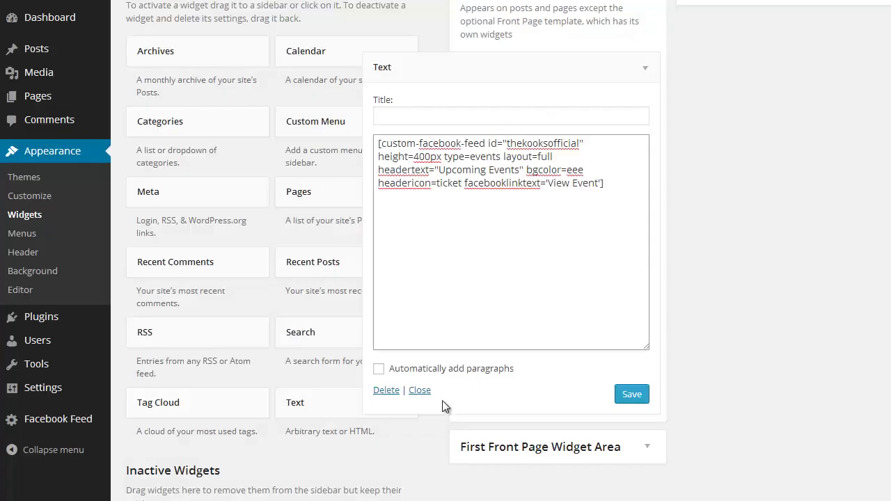
Step: Add a second Text widget below the first containing [custom-facebook-feed id=chrismartinwildlifephotography type=photos layout=full include=media,likebox headertext="Photos"]
left_click_drag(369, 412, 547, 448)
scroll(547, 418, "down", 3)
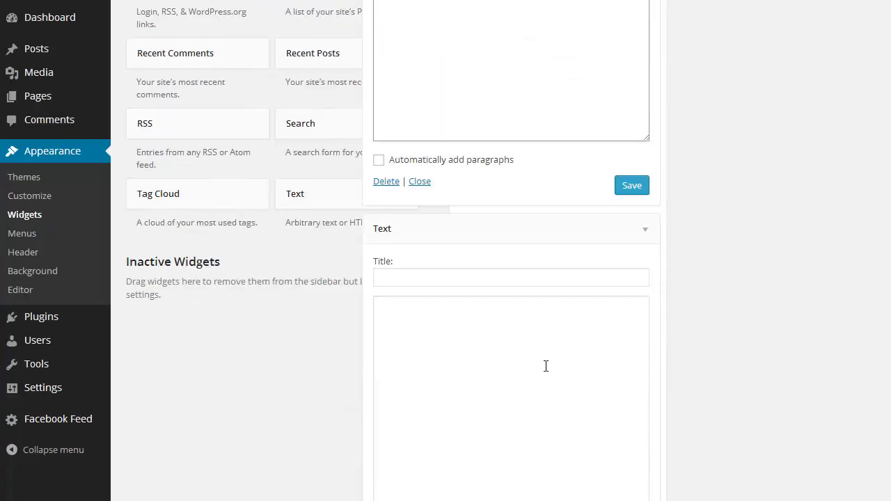
left_click(550, 372)
type("[custom-facebook-feed id=chrismartinwildlifephotography type=photos layout=full include=media,likebox headertext=\"Photos\"]")
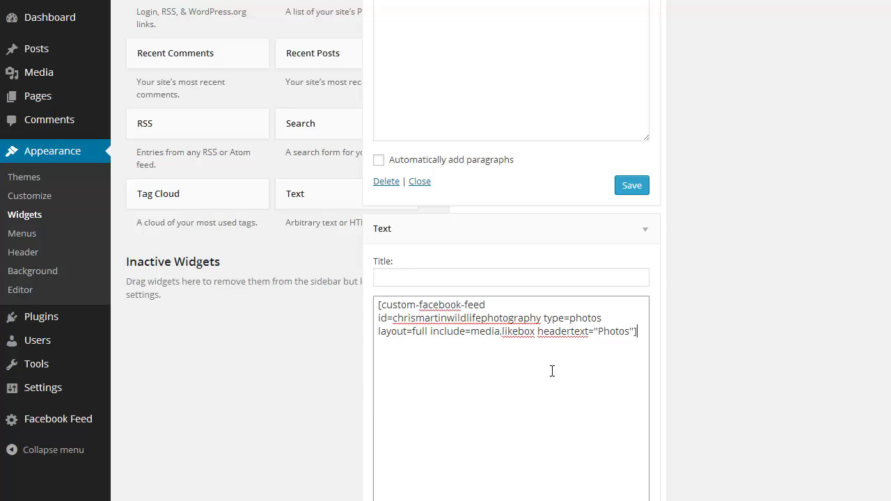
Step: Save both Text widgets in the Main Sidebar
left_click(631, 186)
scroll(668, 251, "down", 1)
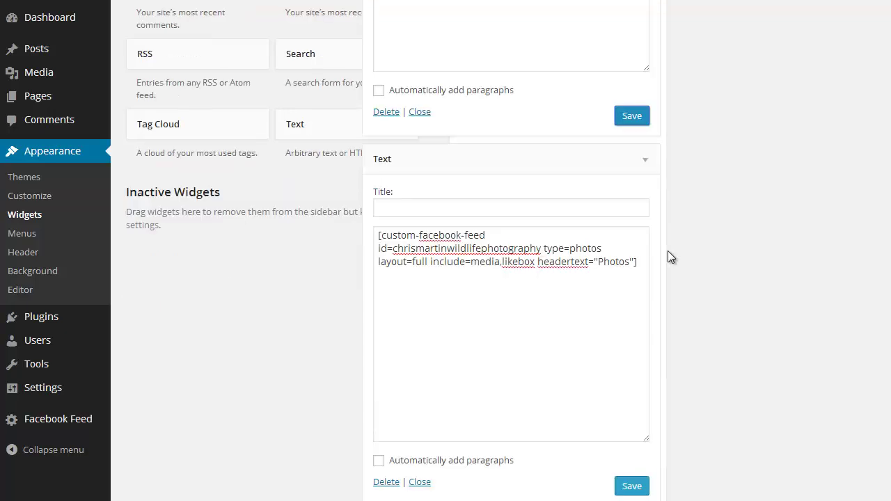
left_click(632, 486)
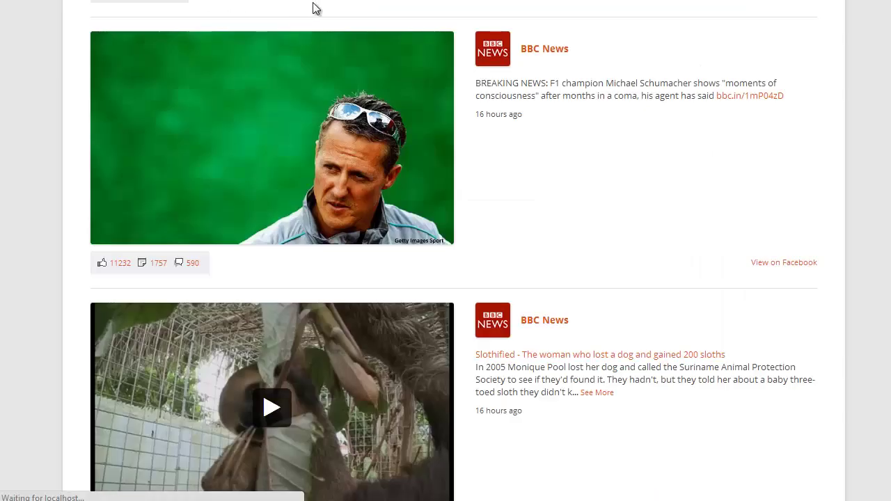
Step: Reload the site's Home page and examine the Latest Posts feed alongside the Upcoming Events and Photos sidebar feeds
scroll(314, 8, "down", 3)
scroll(313, 8, "up", 5)
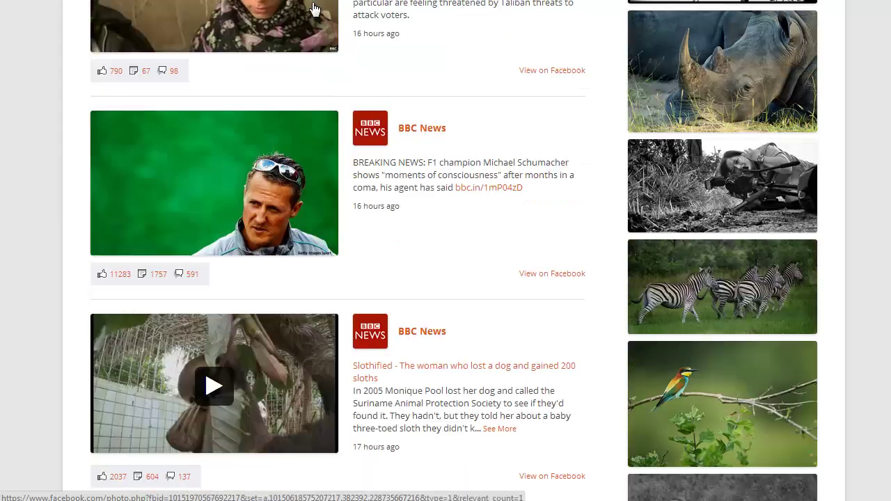
scroll(314, 9, "up", 10)
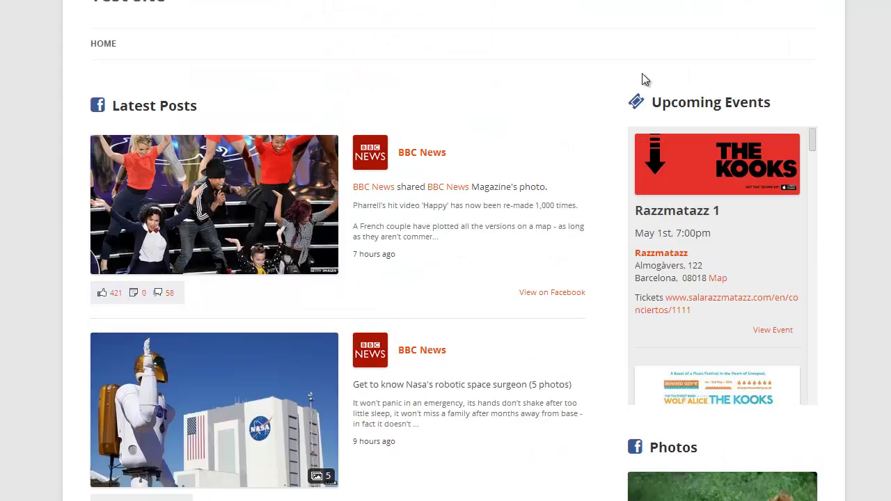
scroll(454, 251, "down", 12)
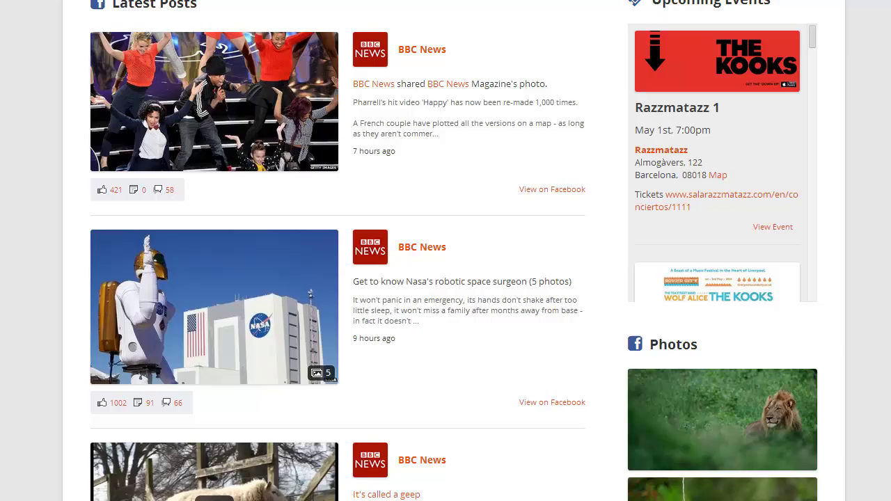
scroll(454, 251, "down", 1)
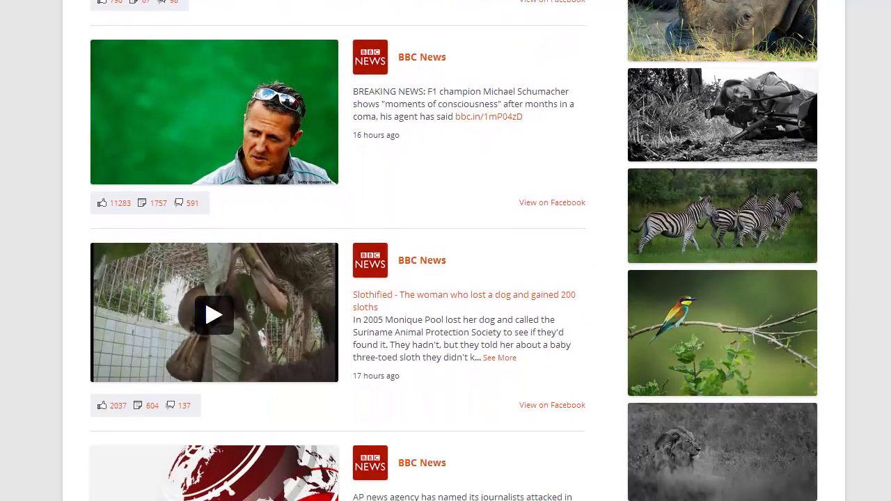
scroll(454, 251, "up", 13)
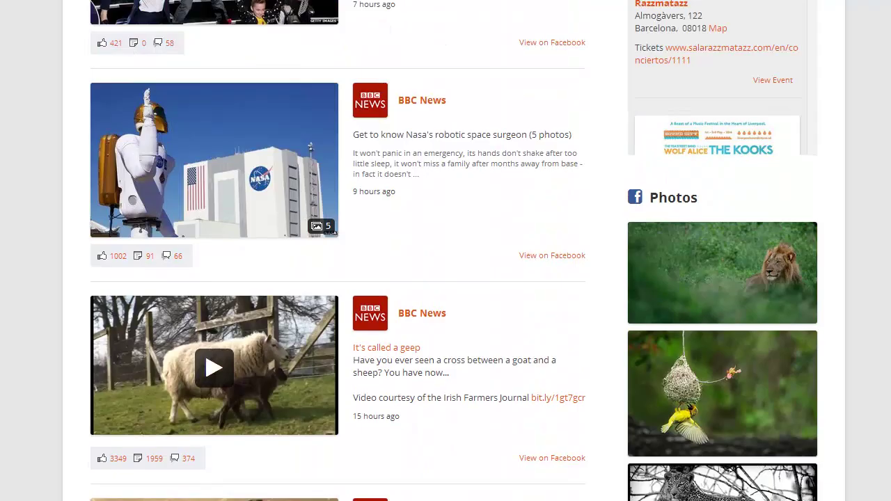
scroll(780, 143, "up", 1)
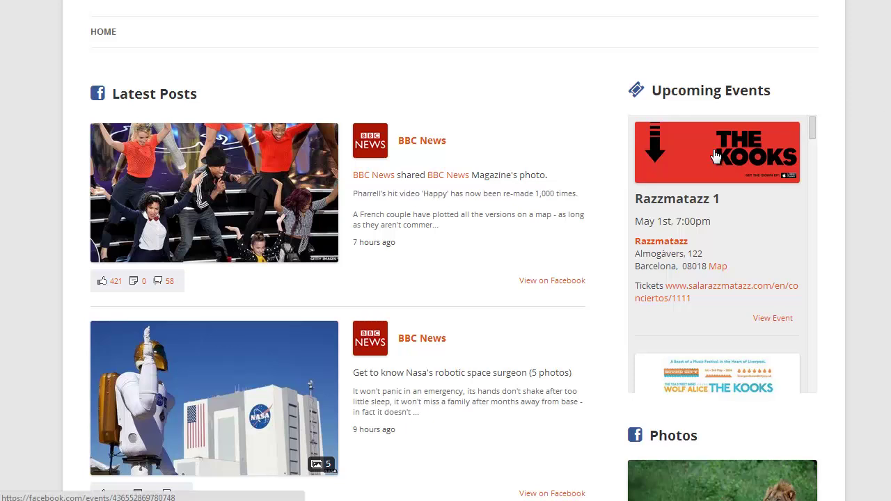
Step: Check the Razzmatazz venue link of the first upcoming event, return to the Home page and look through the whole event list
left_click(674, 244)
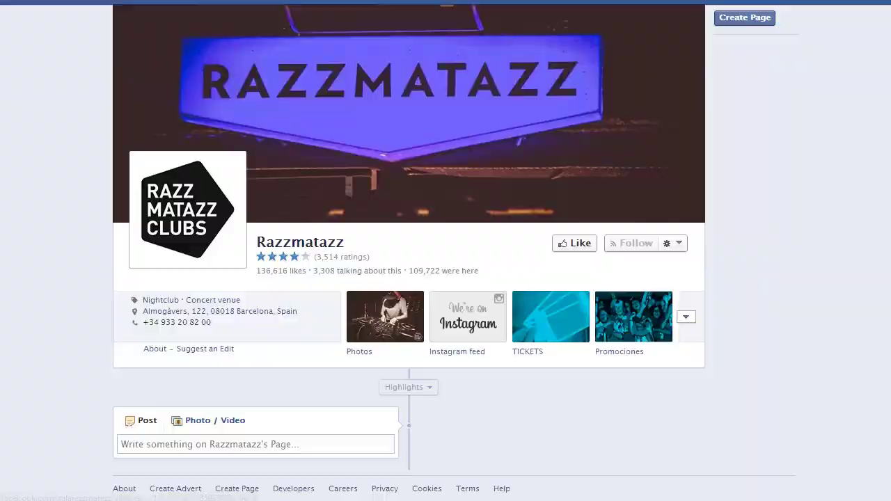
key("alt+Left")
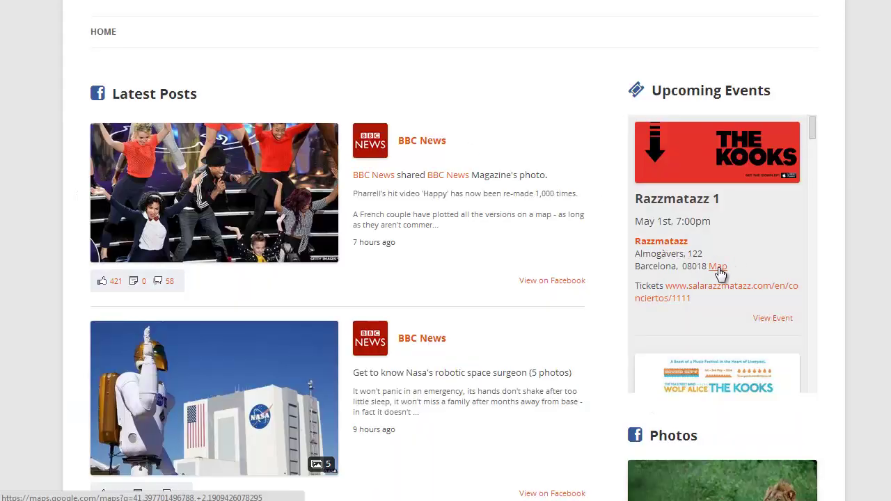
left_click_drag(814, 126, 798, 377)
scroll(799, 379, "down", 2)
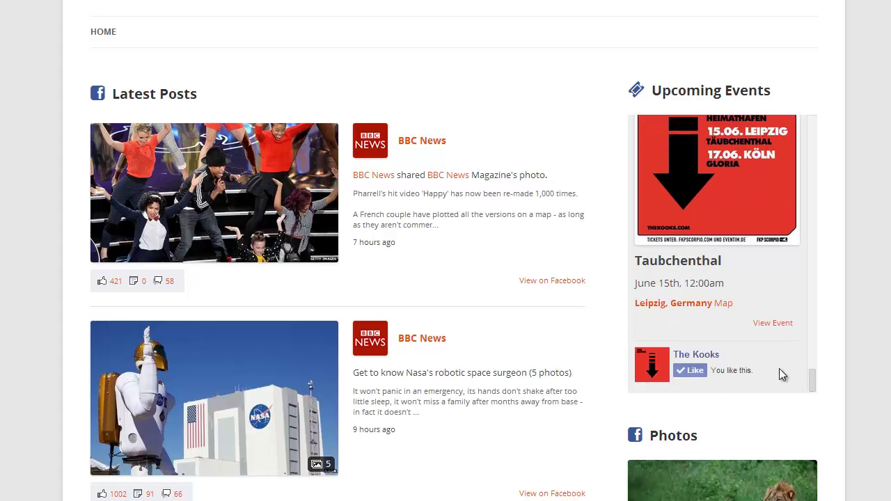
left_click_drag(813, 378, 814, 115)
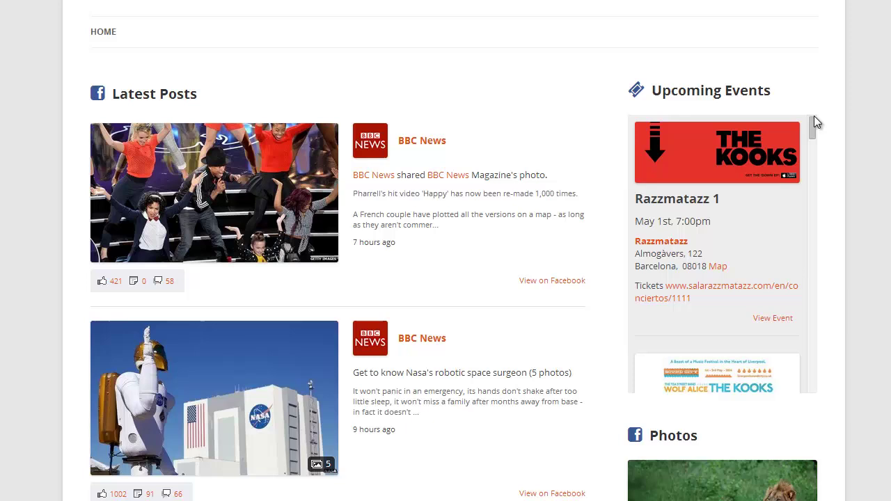
Step: Examine the Photos sidebar feed down to the Like box beneath it
scroll(872, 91, "down", 7)
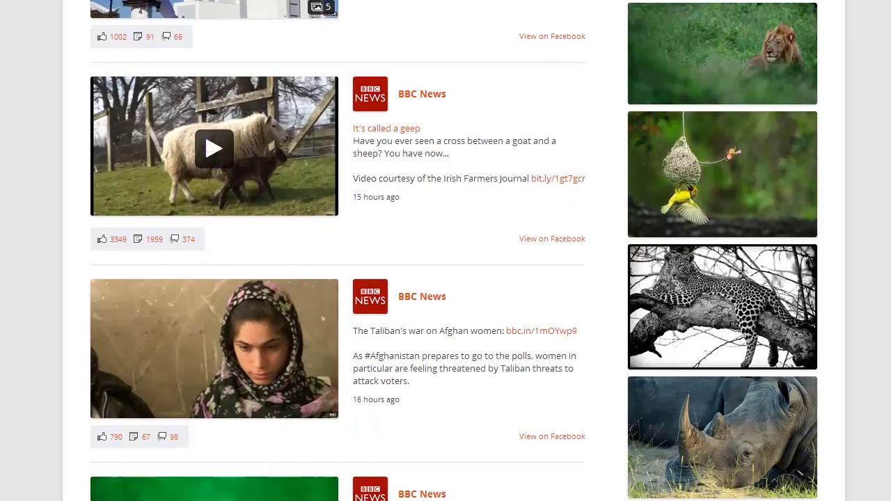
scroll(889, 375, "down", 14)
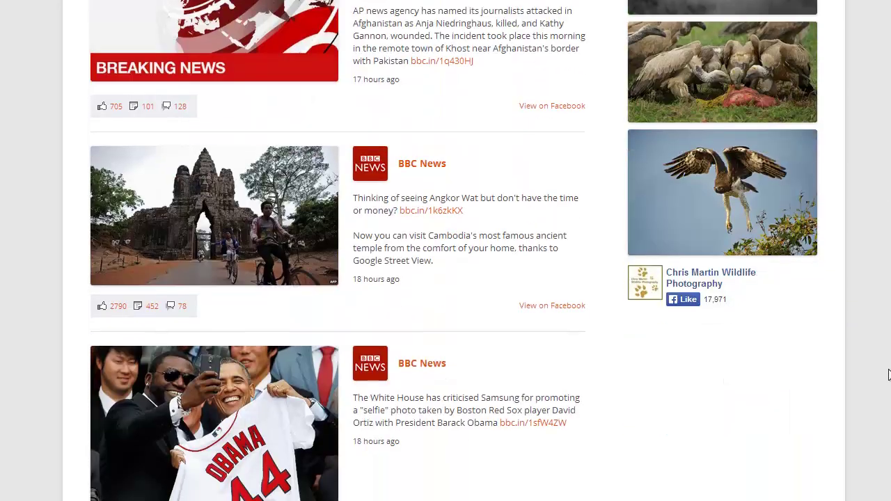
scroll(889, 376, "down", 1)
scroll(889, 376, "up", 3)
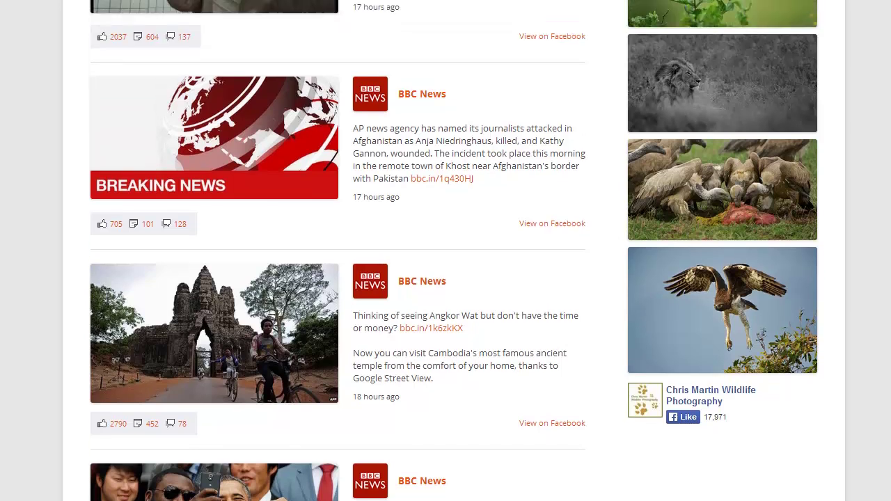